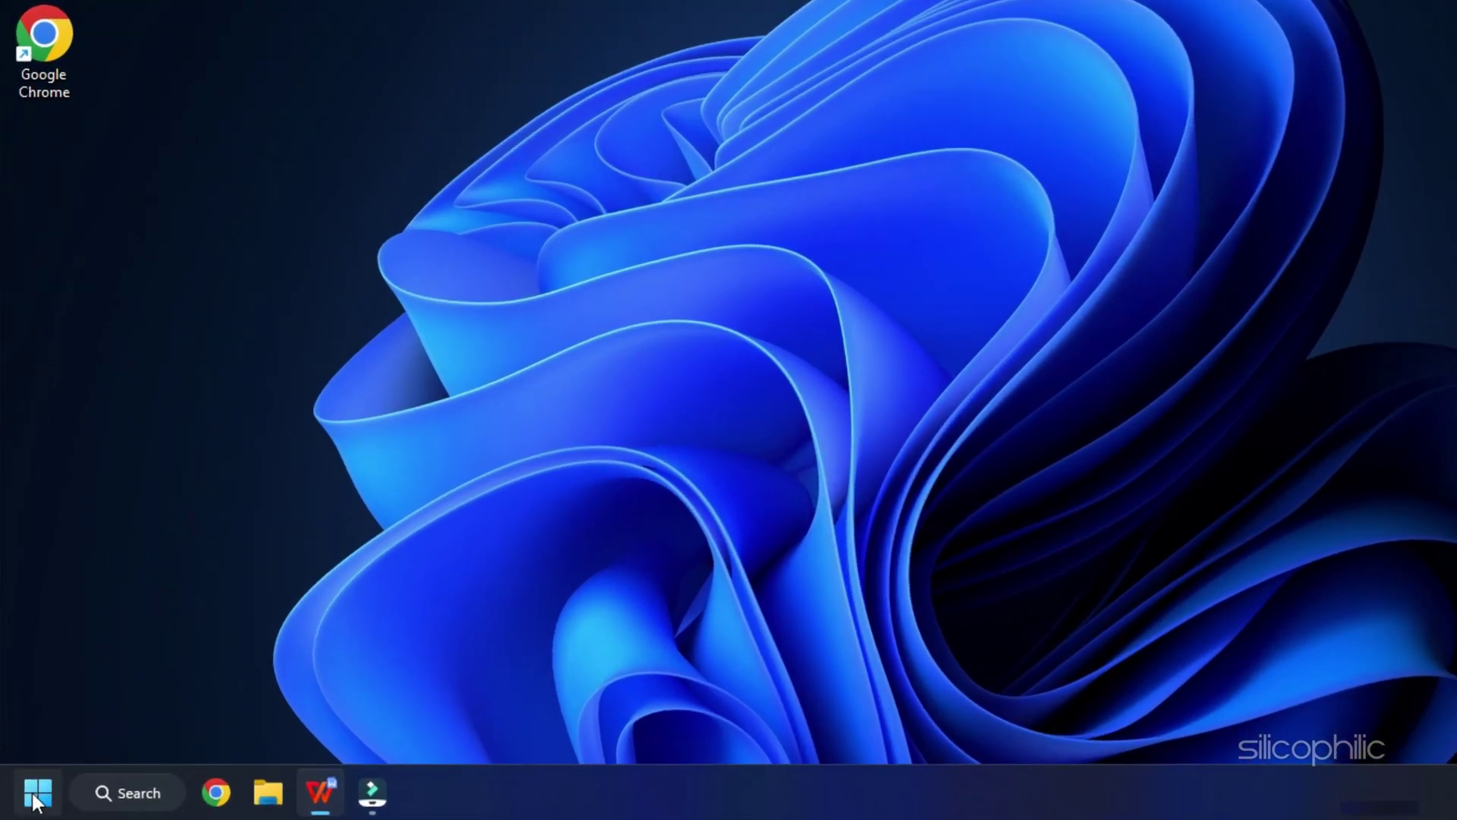
- Run Check for updates on the Windows Update page of Settings so pending updates download
left_click(31, 796)
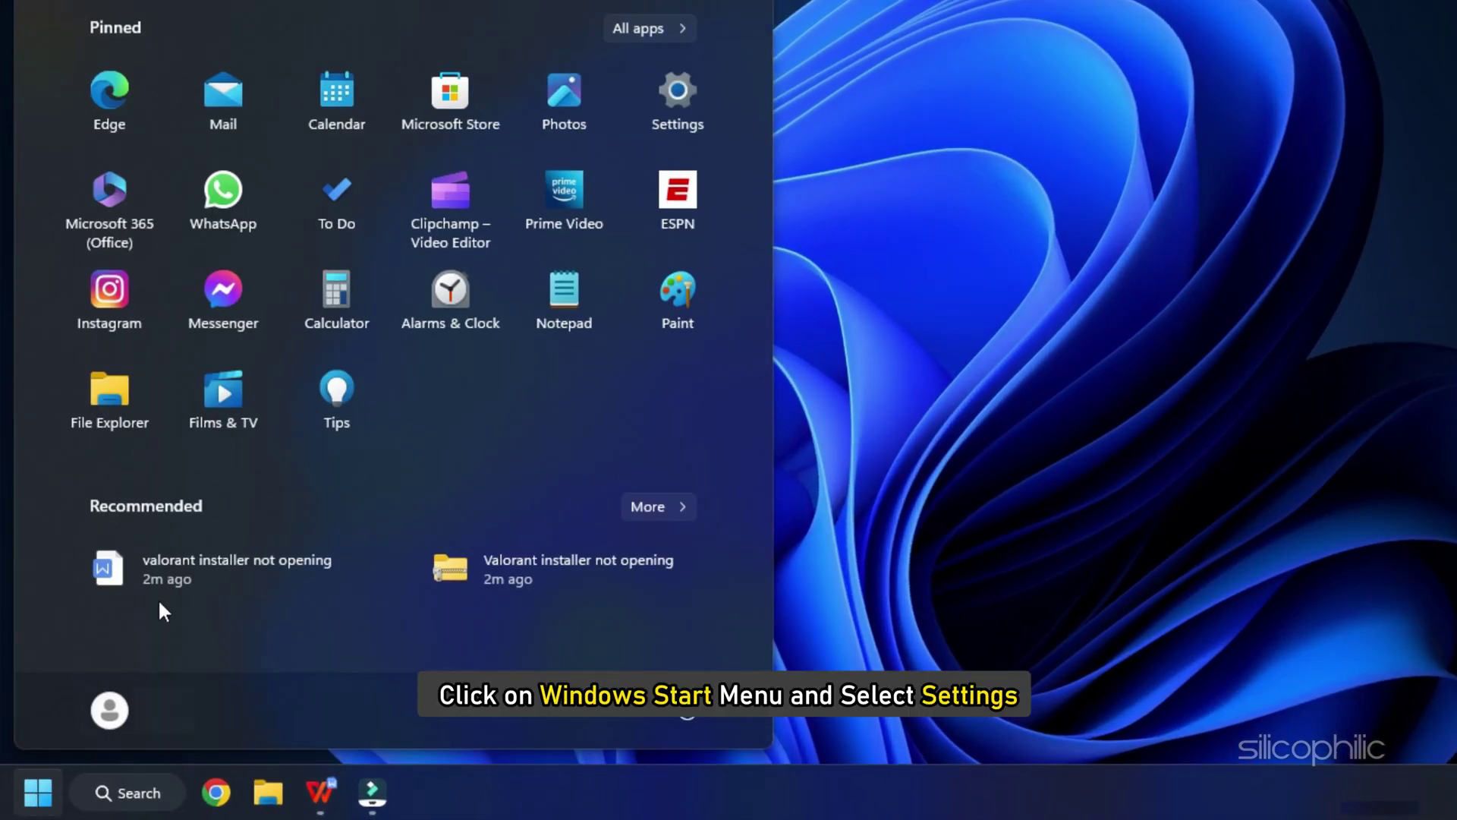
left_click(678, 92)
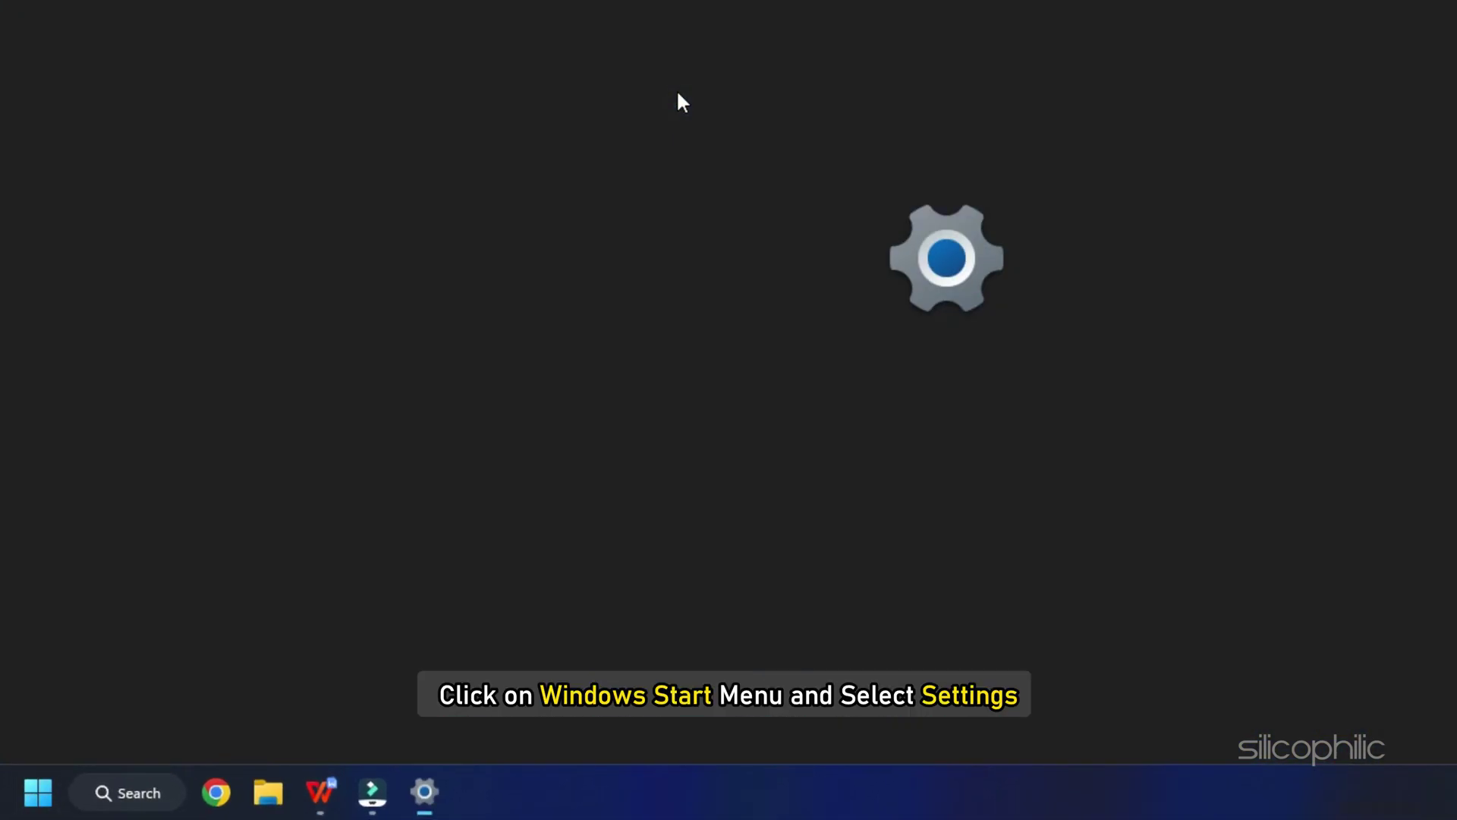
left_click(36, 562)
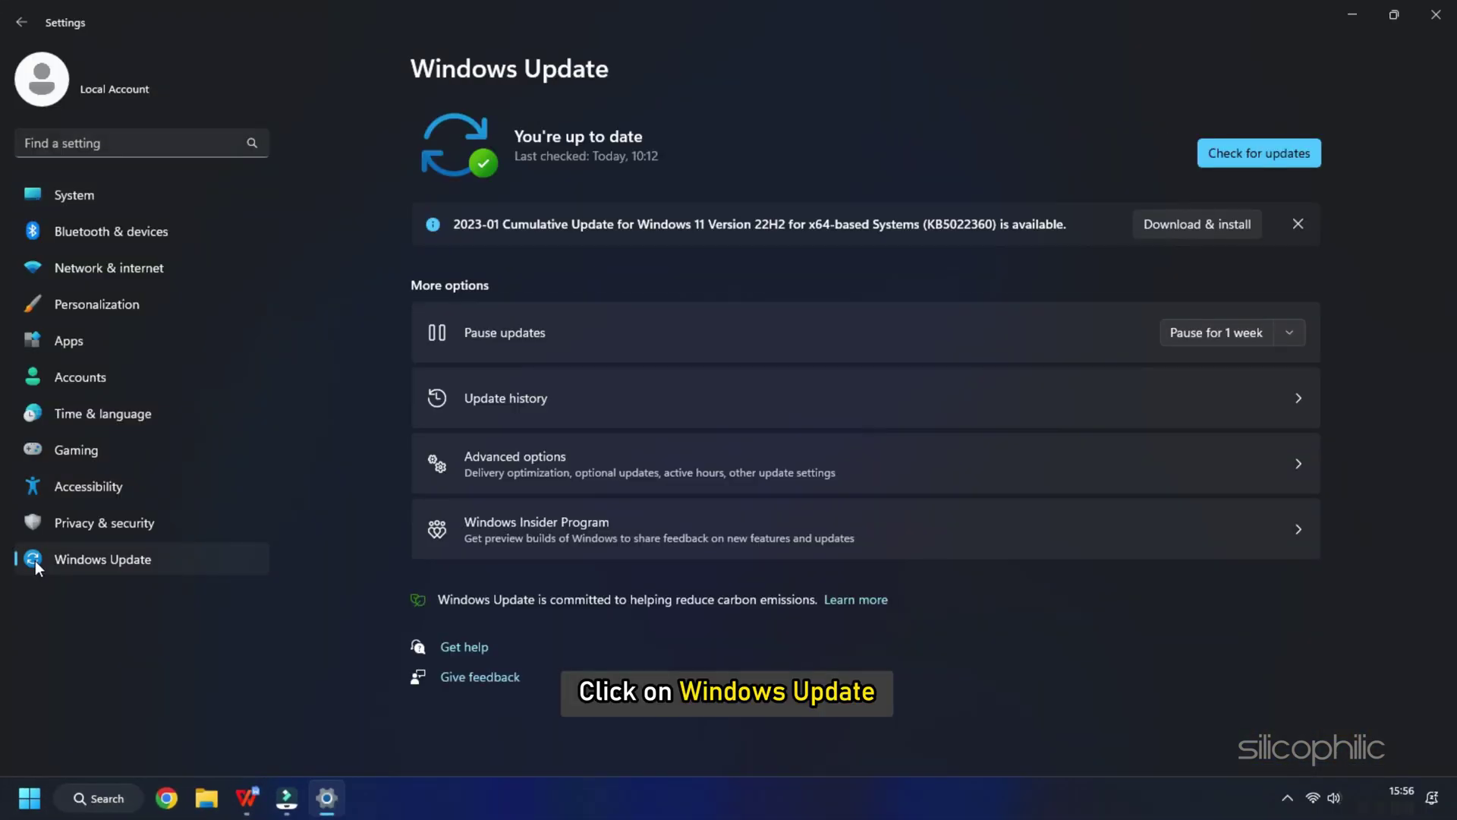
left_click(1247, 157)
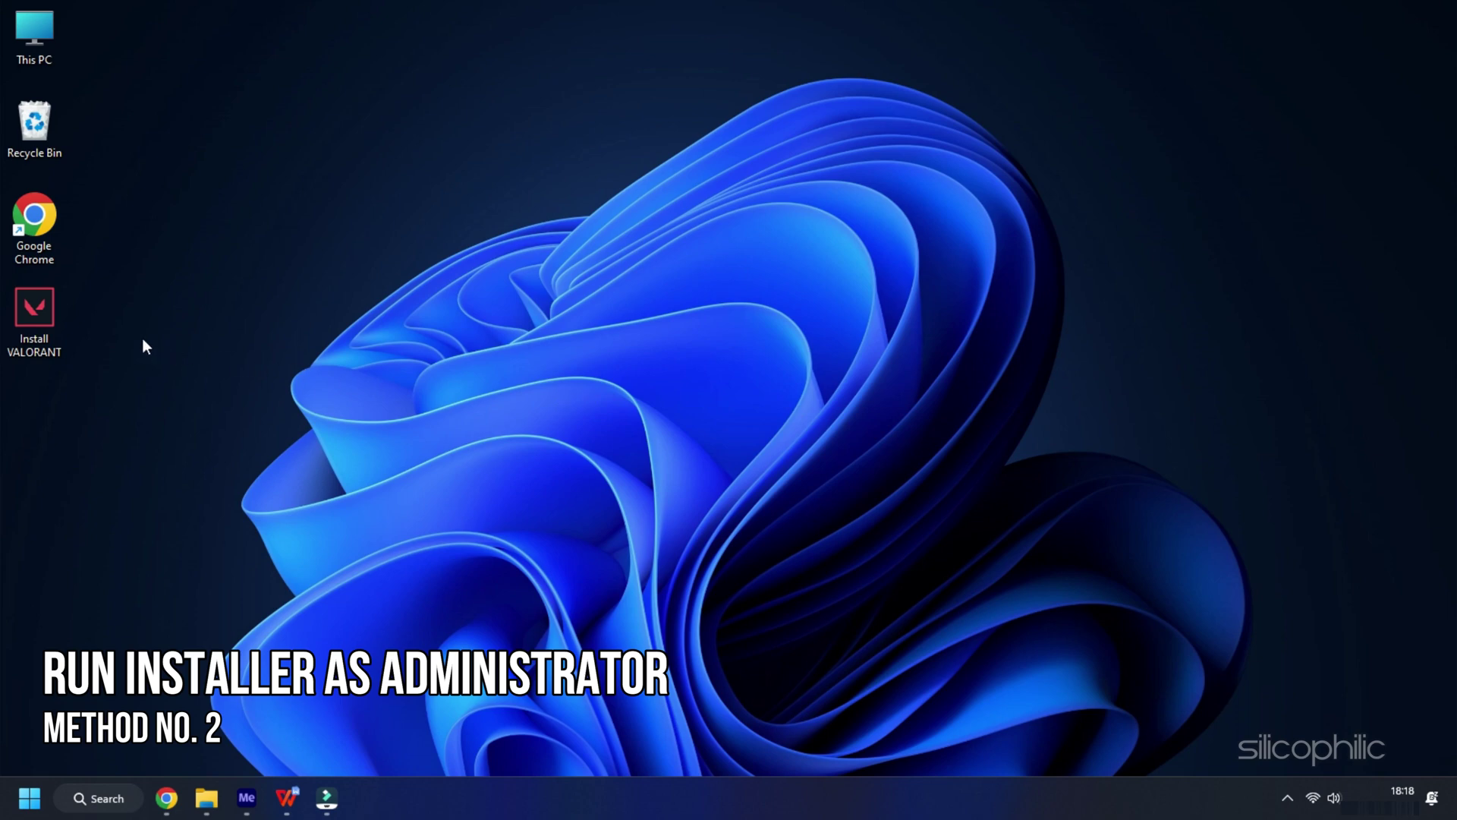
- Run the Install VALORANT desktop shortcut as administrator, approving the UAC prompt
right_click(28, 314)
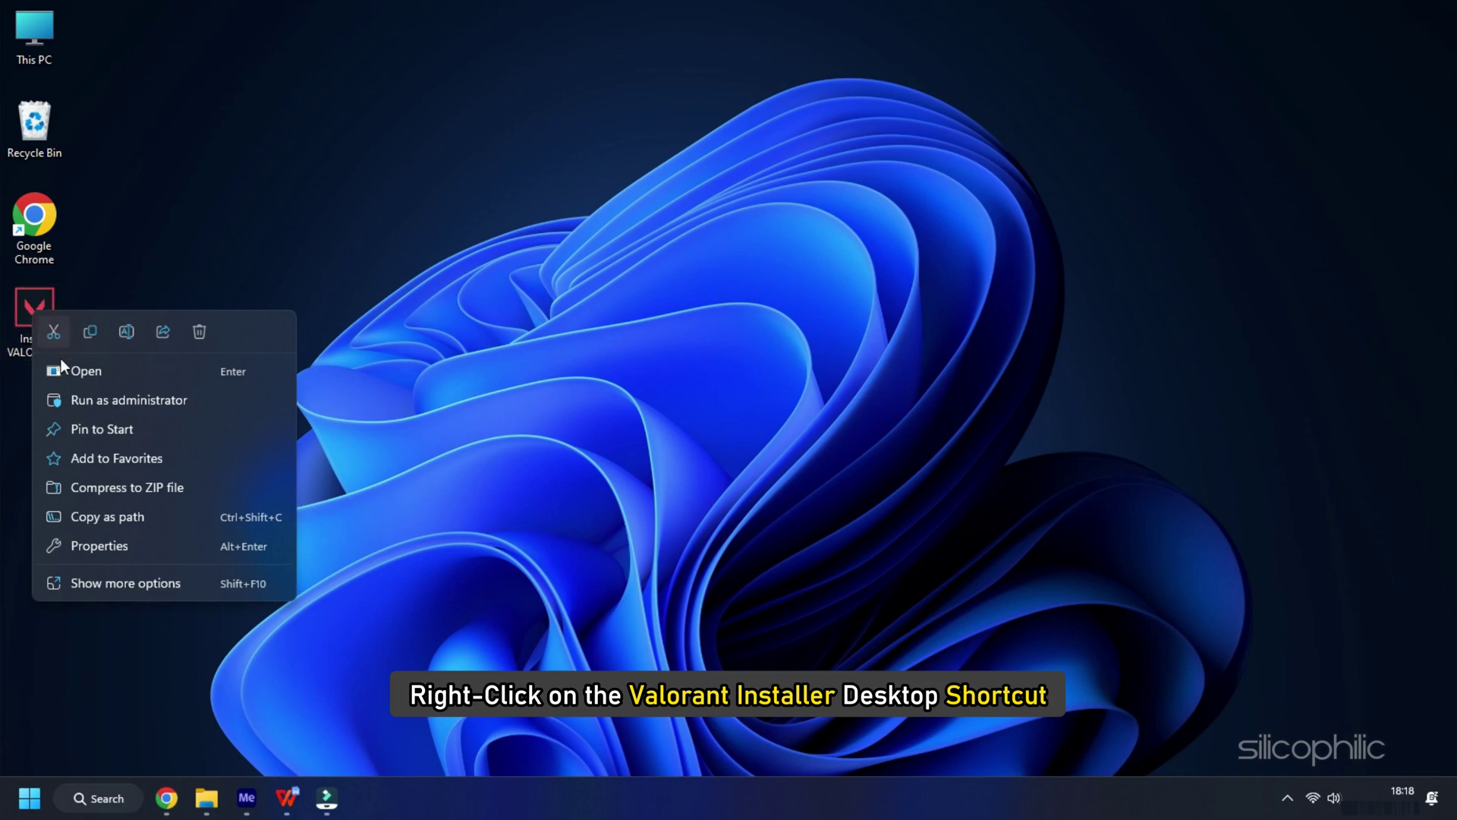
left_click(112, 399)
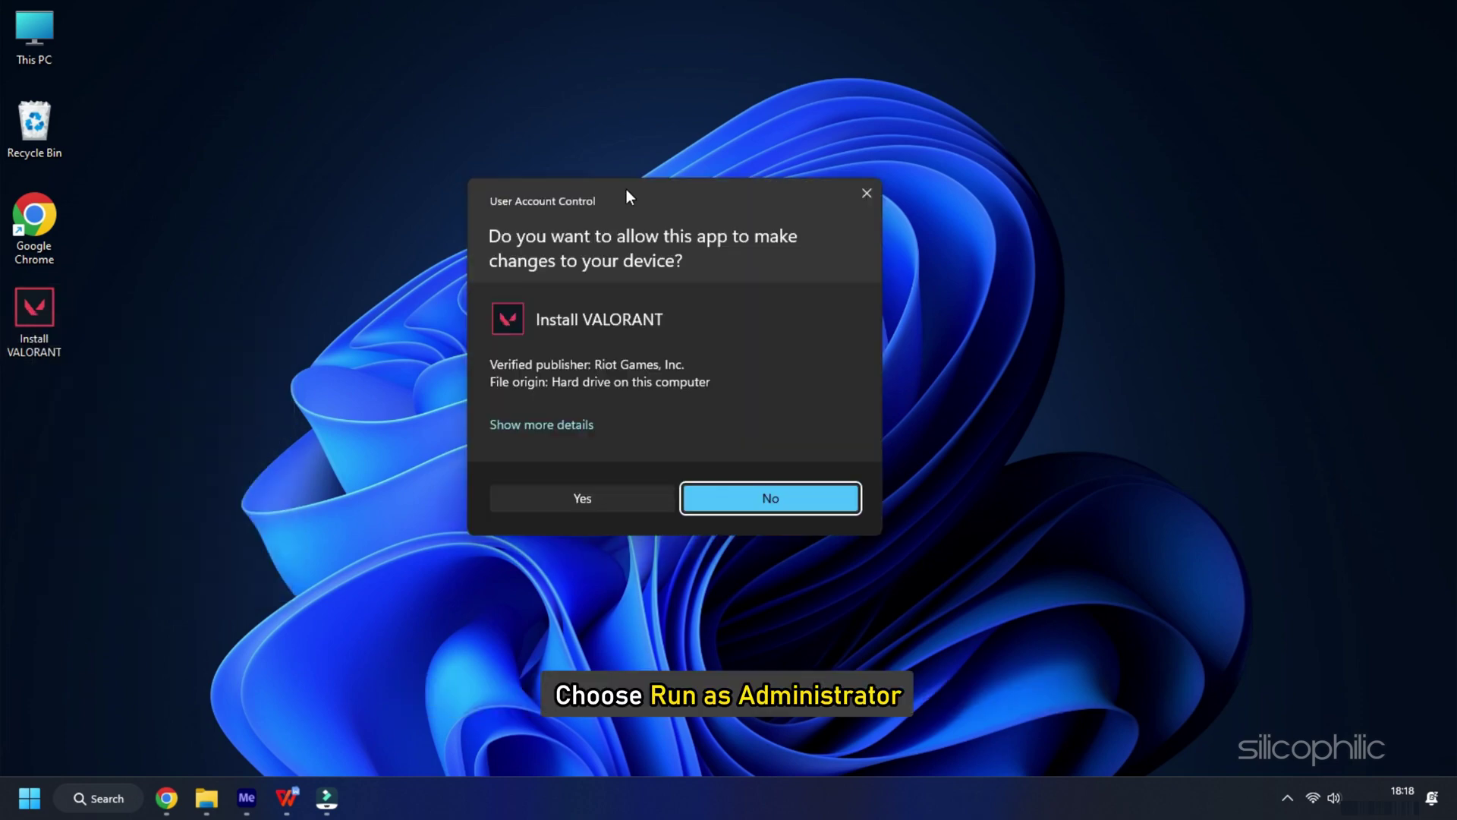
left_click(573, 496)
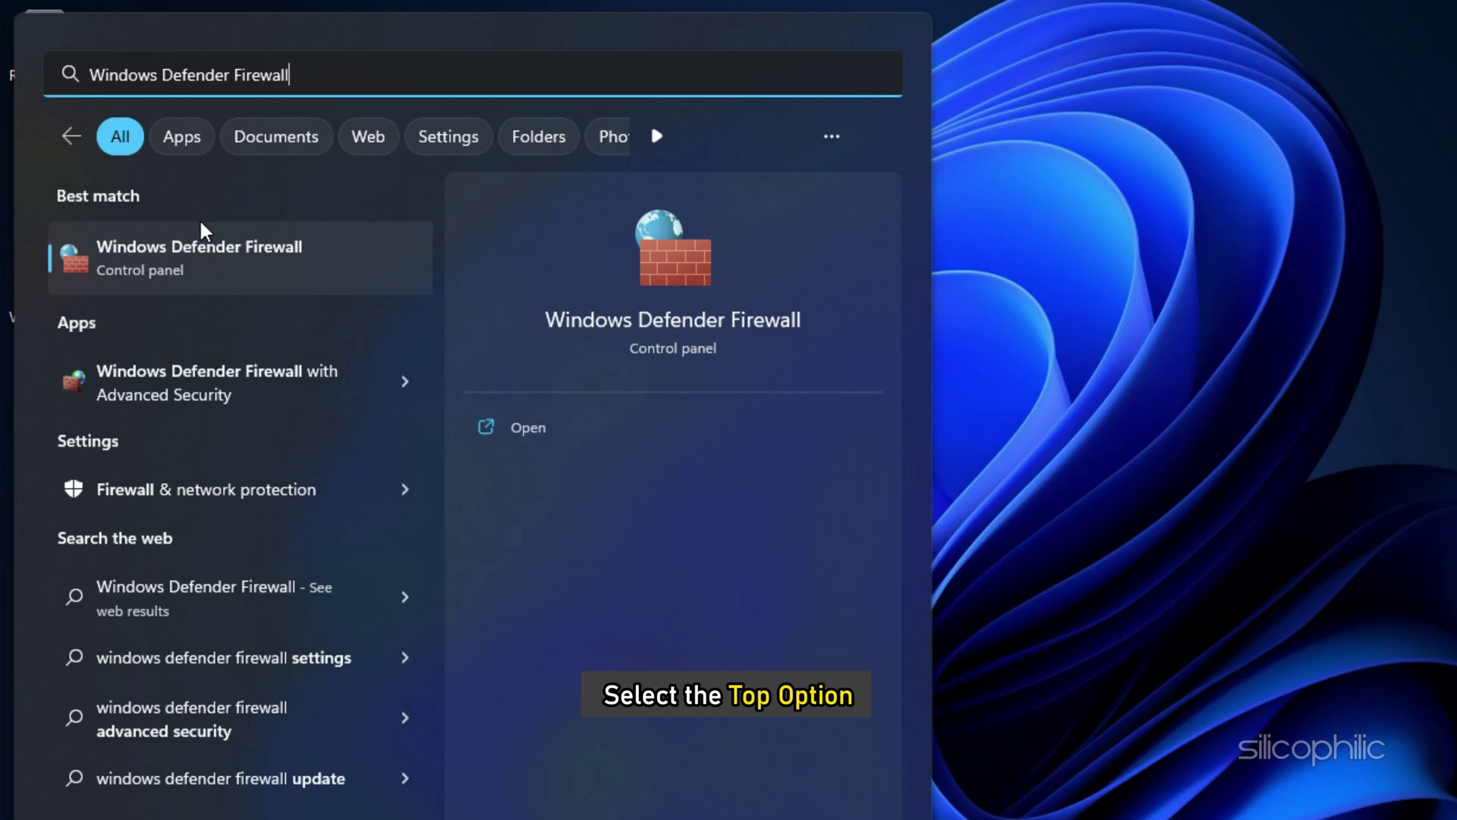
- Set Windows Defender Firewall to off for both Private and Public network settings
left_click(178, 245)
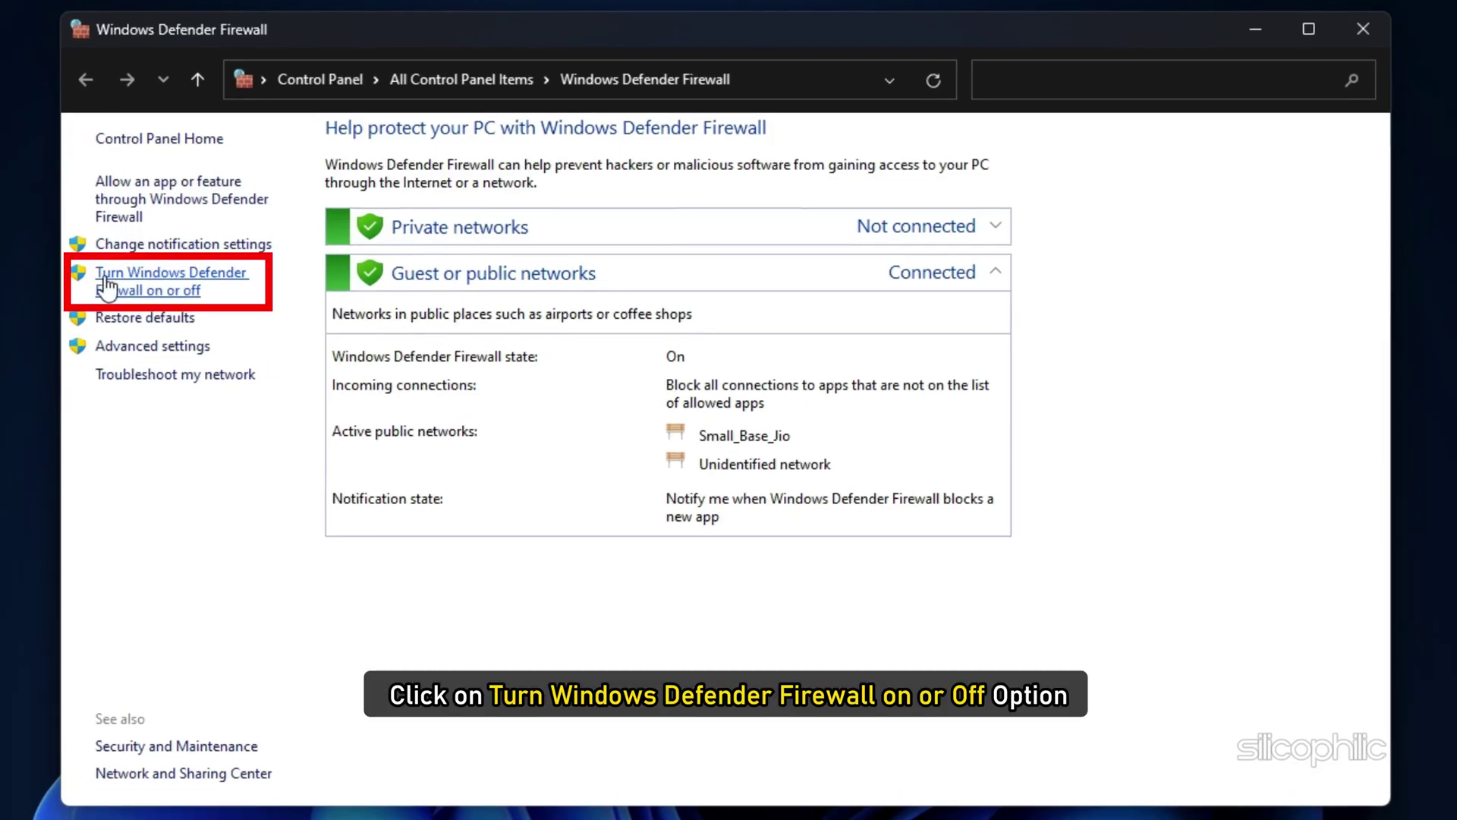
left_click(161, 289)
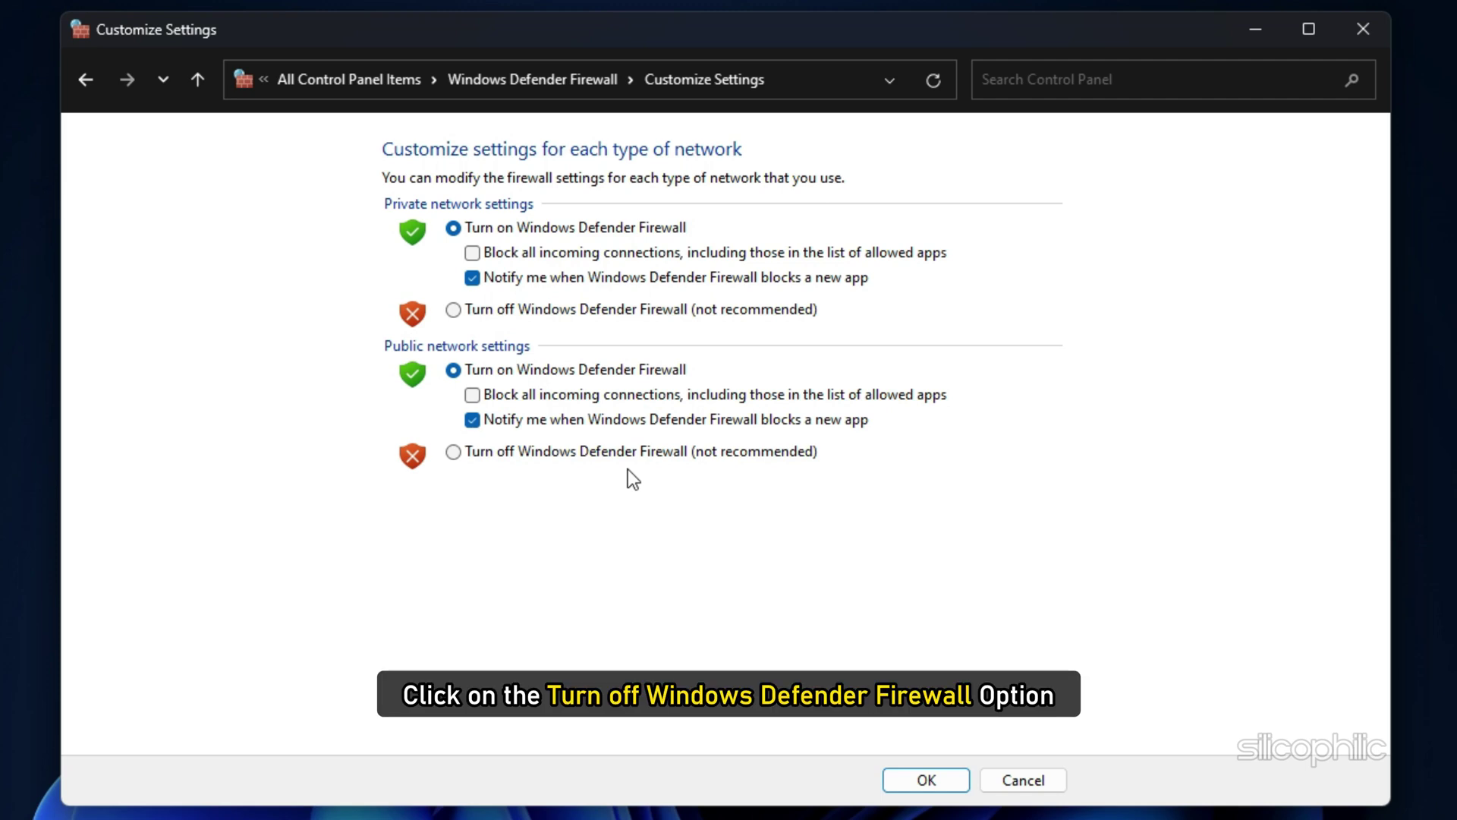
left_click(453, 310)
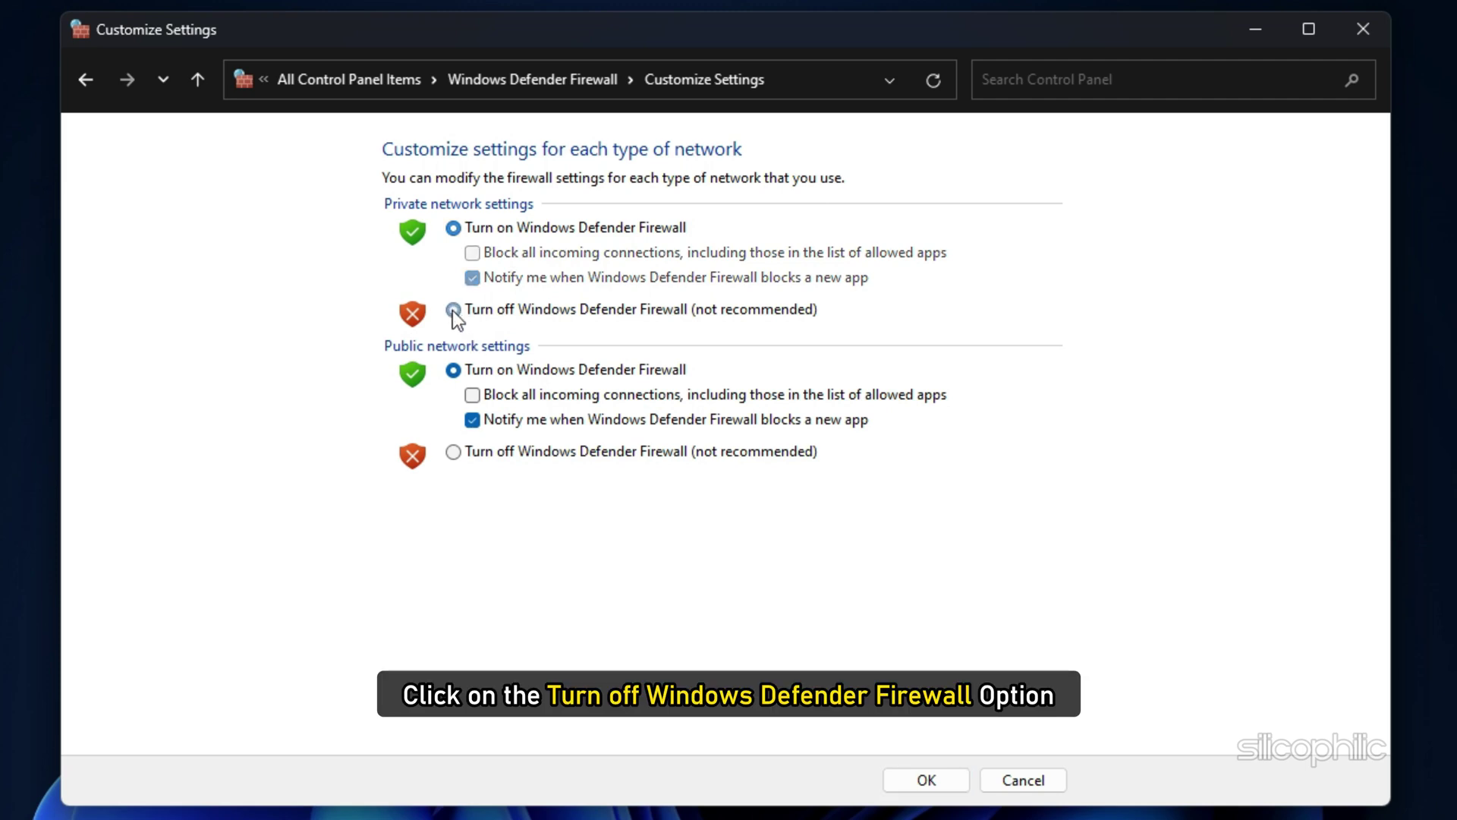
left_click(454, 452)
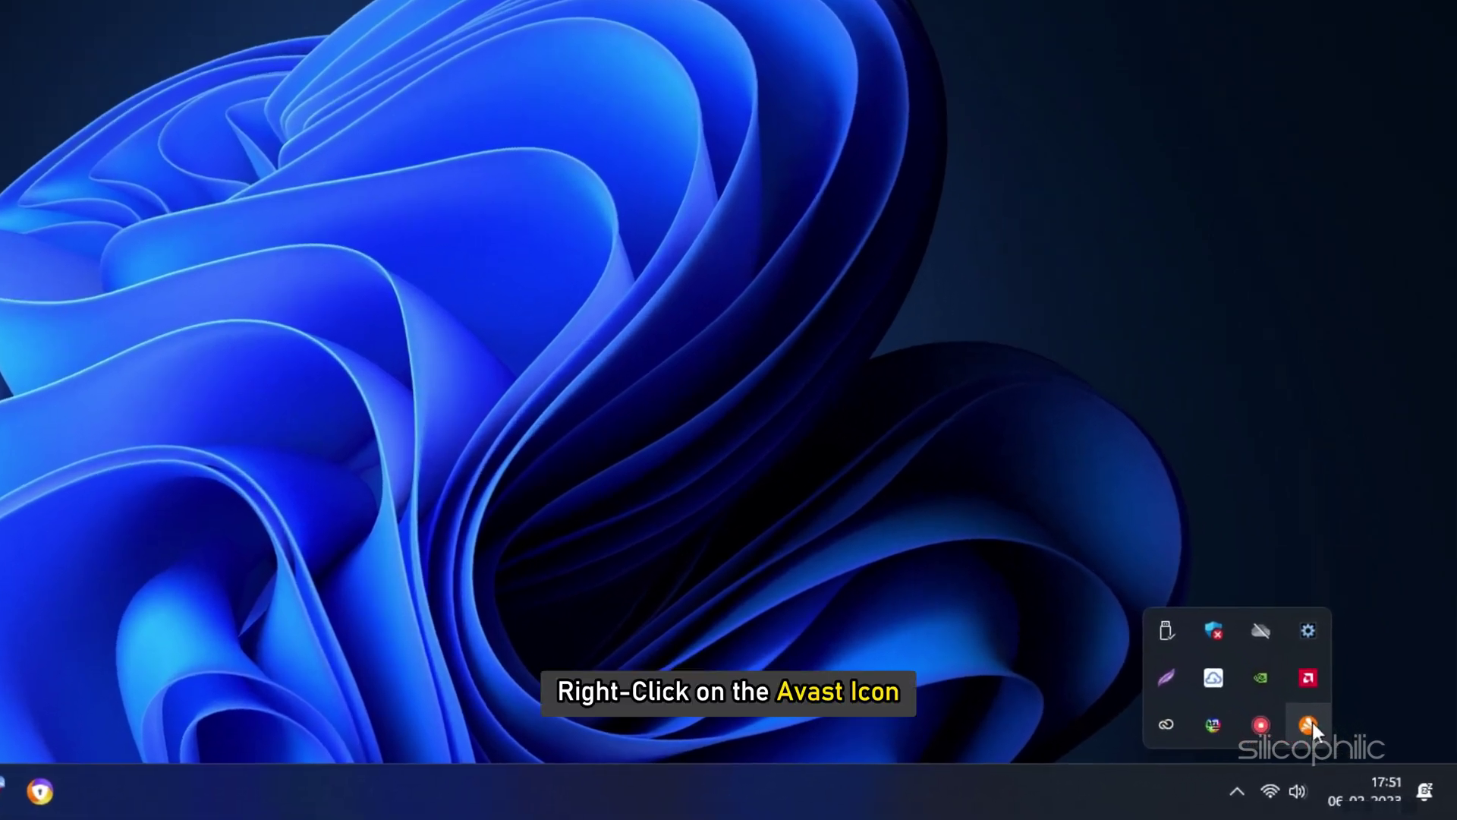
- Disable Avast shields for 1 hour from the tray icon's shields control menu
right_click(1309, 723)
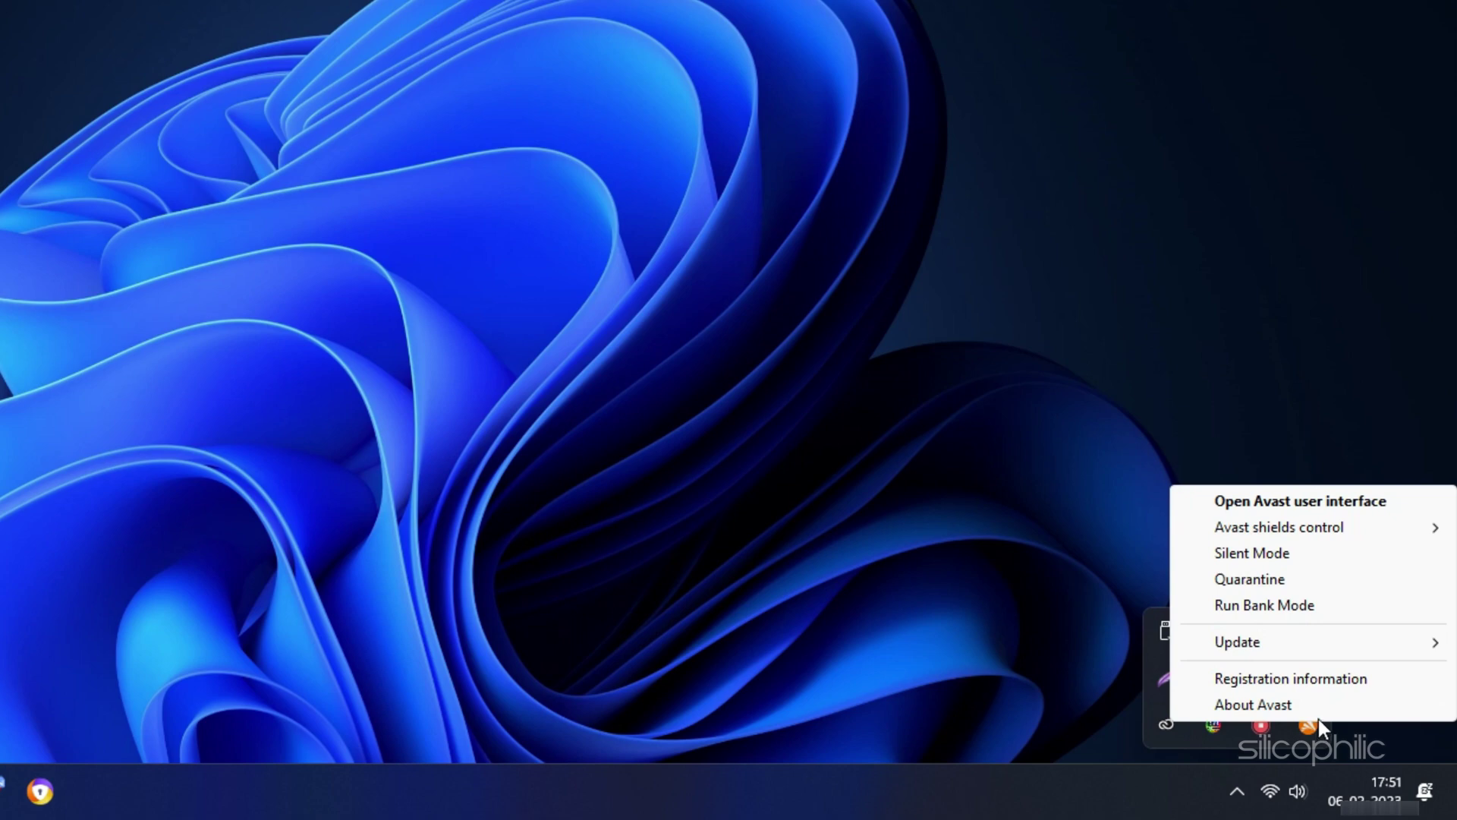
left_click(1312, 533)
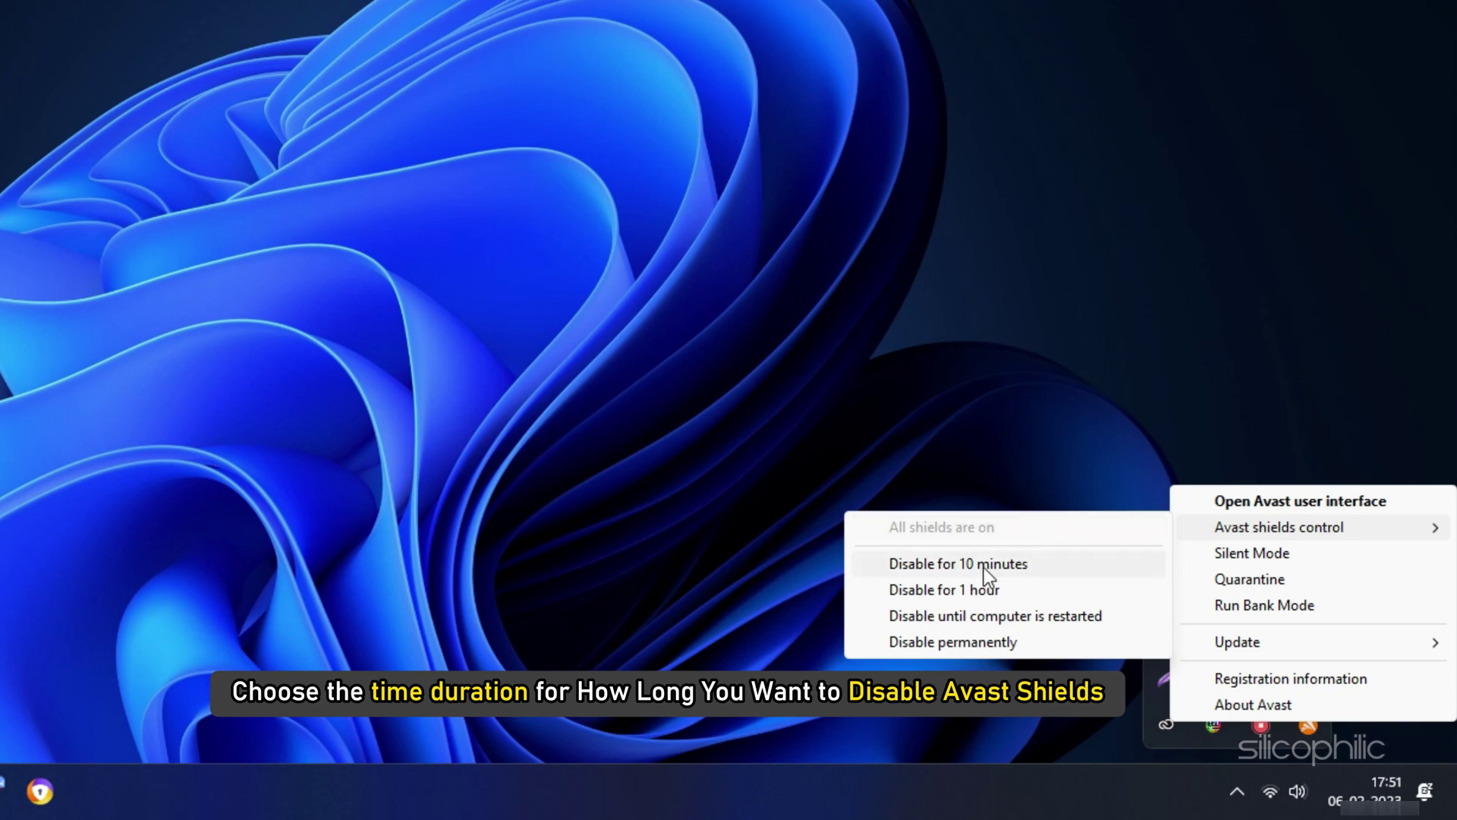
left_click(965, 594)
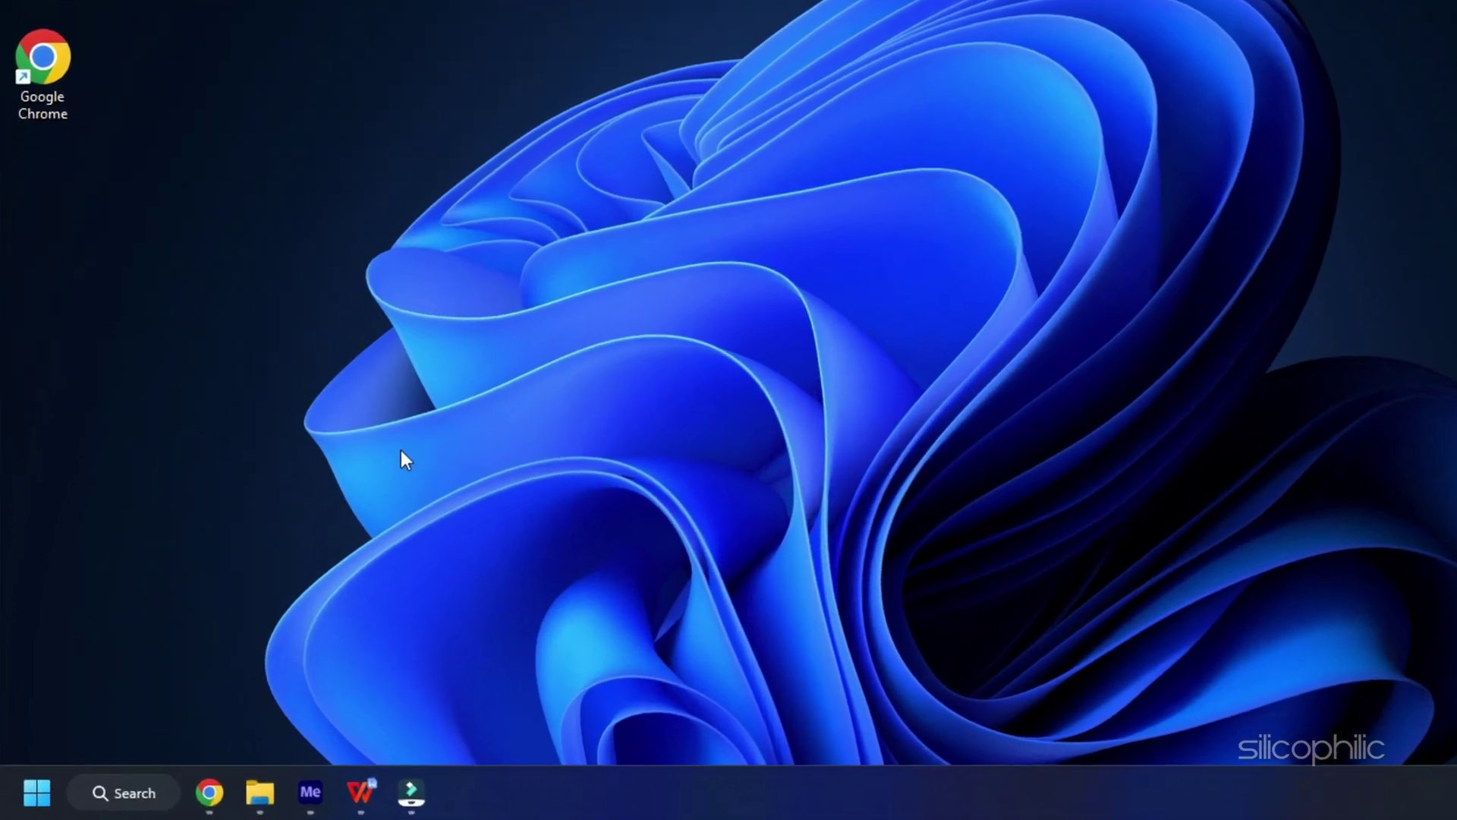
- End the AnyDesk process from Task Manager's Processes list
right_click(29, 796)
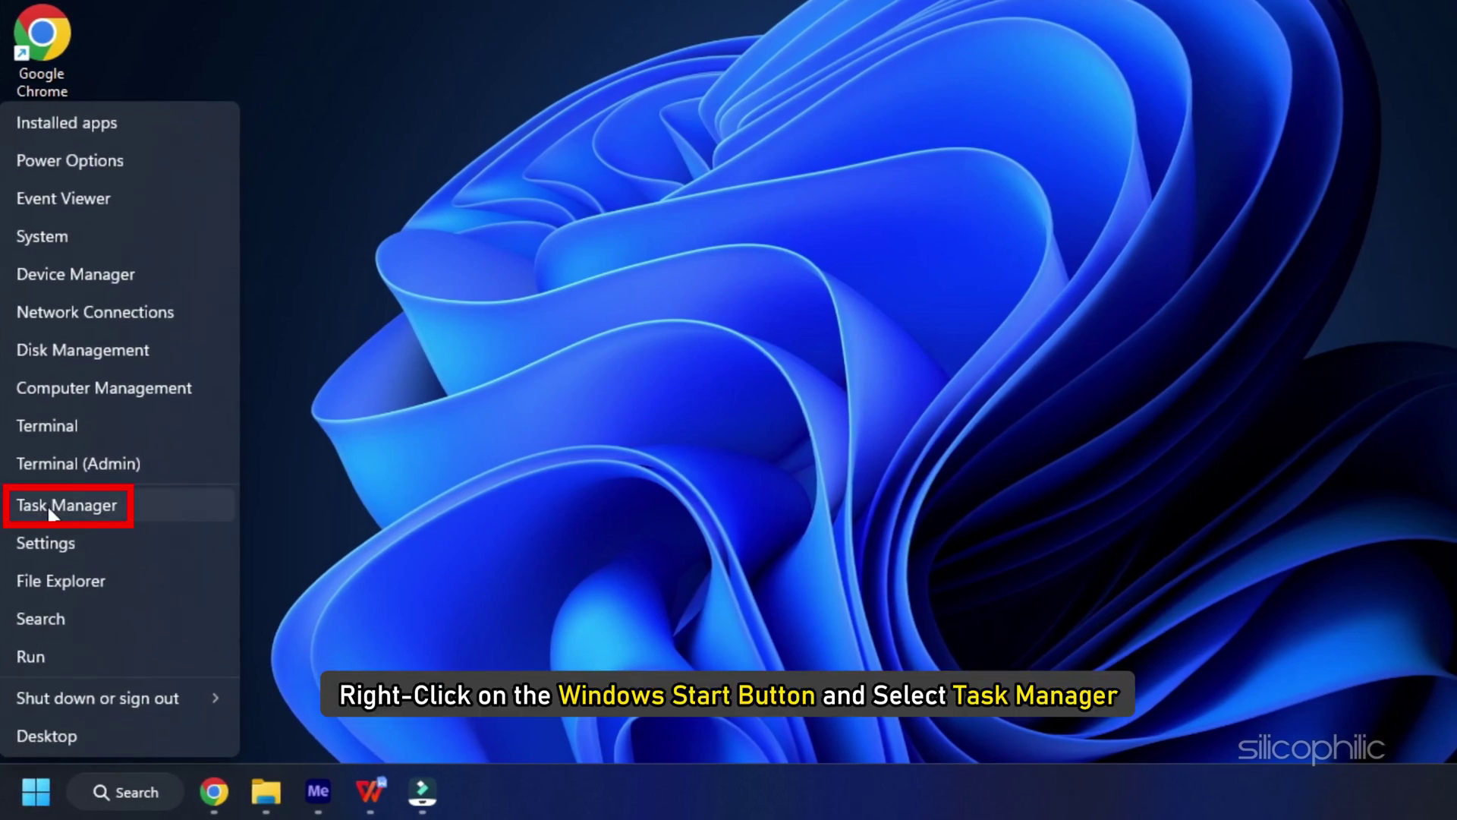
left_click(48, 506)
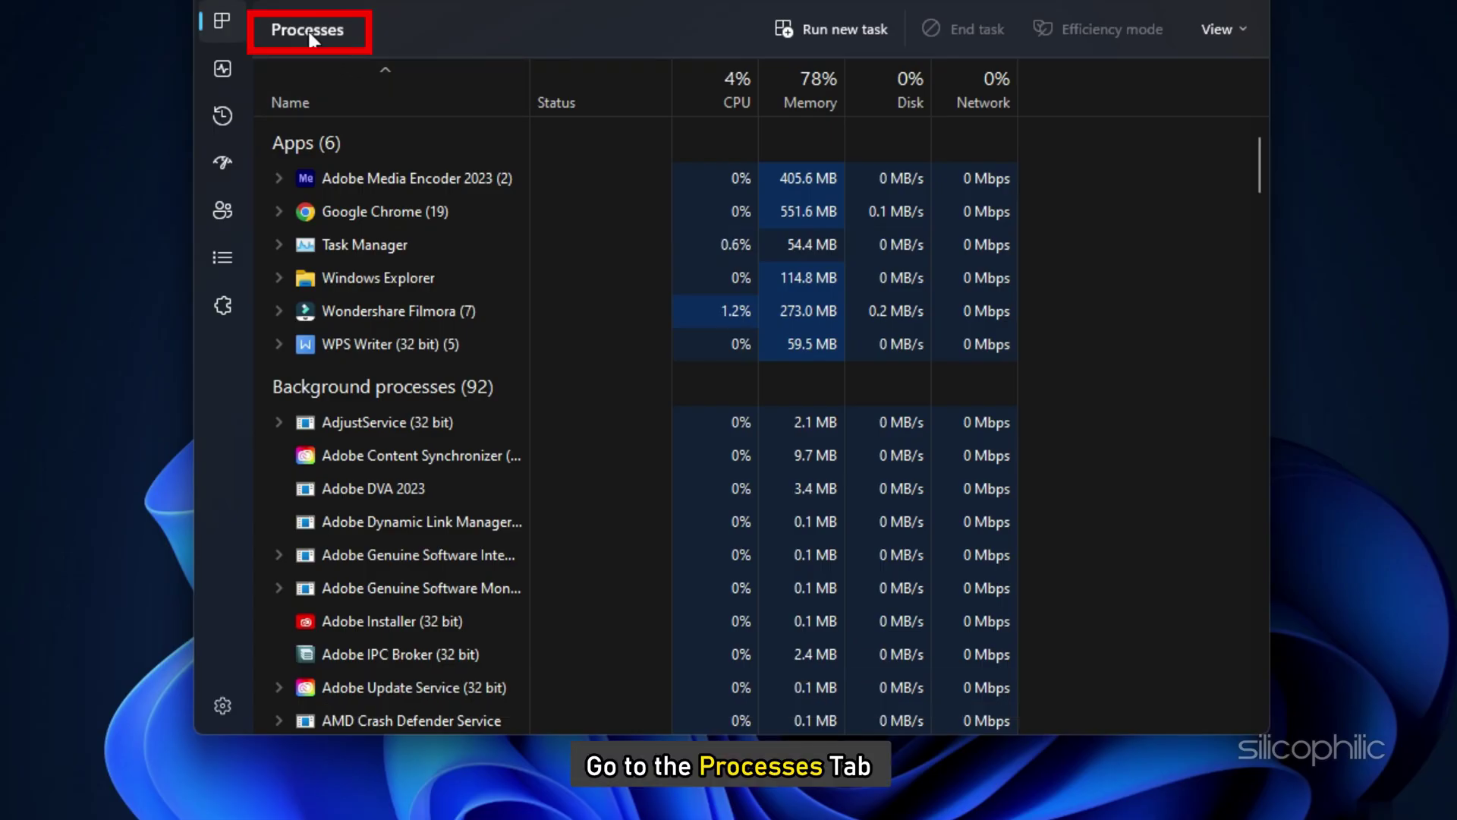
right_click(311, 647)
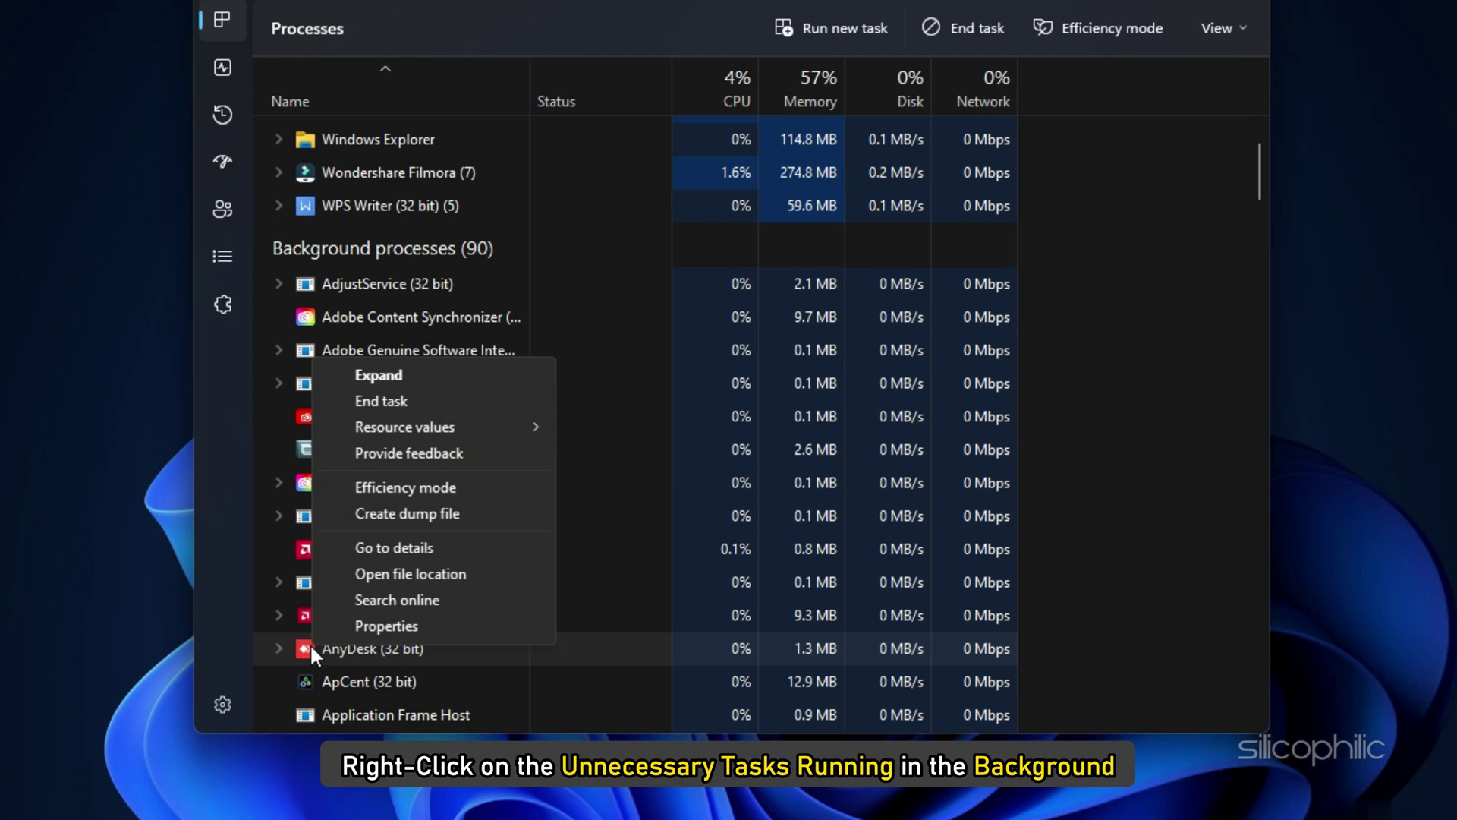
left_click(386, 405)
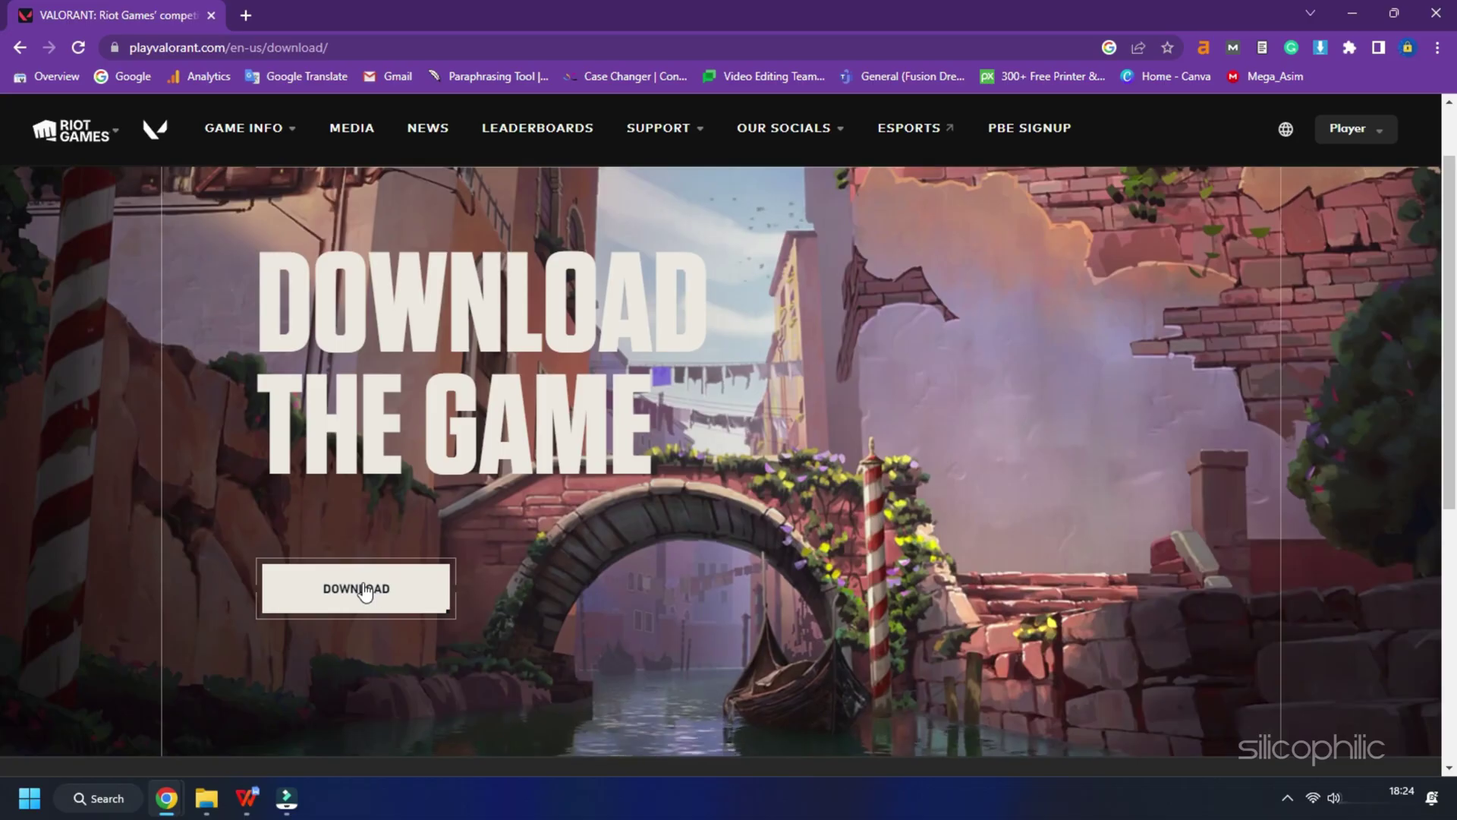
- Download a fresh Install VALORANT from playvalorant.com and run it as administrator, approving UAC
left_click(363, 591)
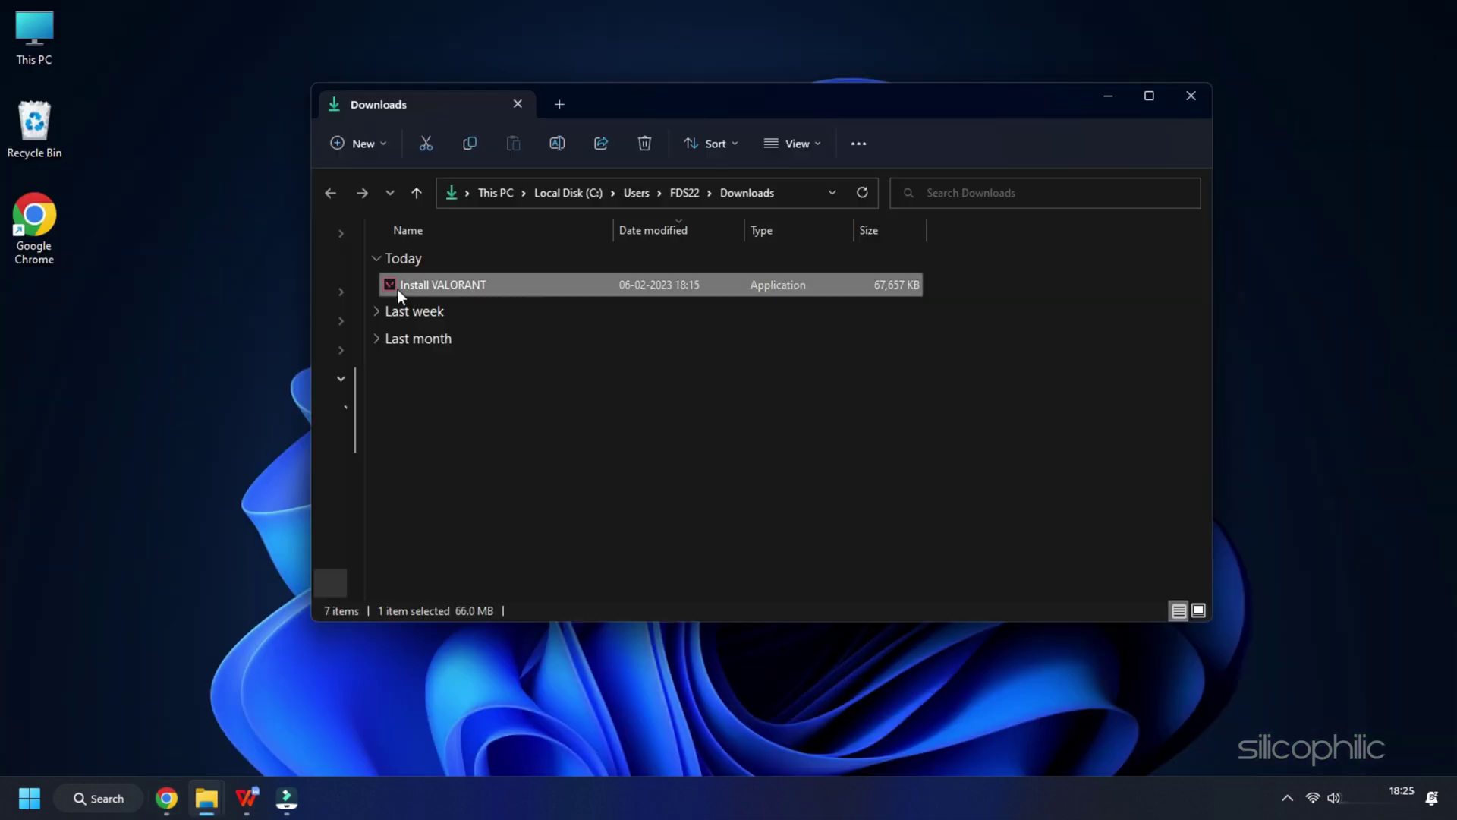
right_click(398, 289)
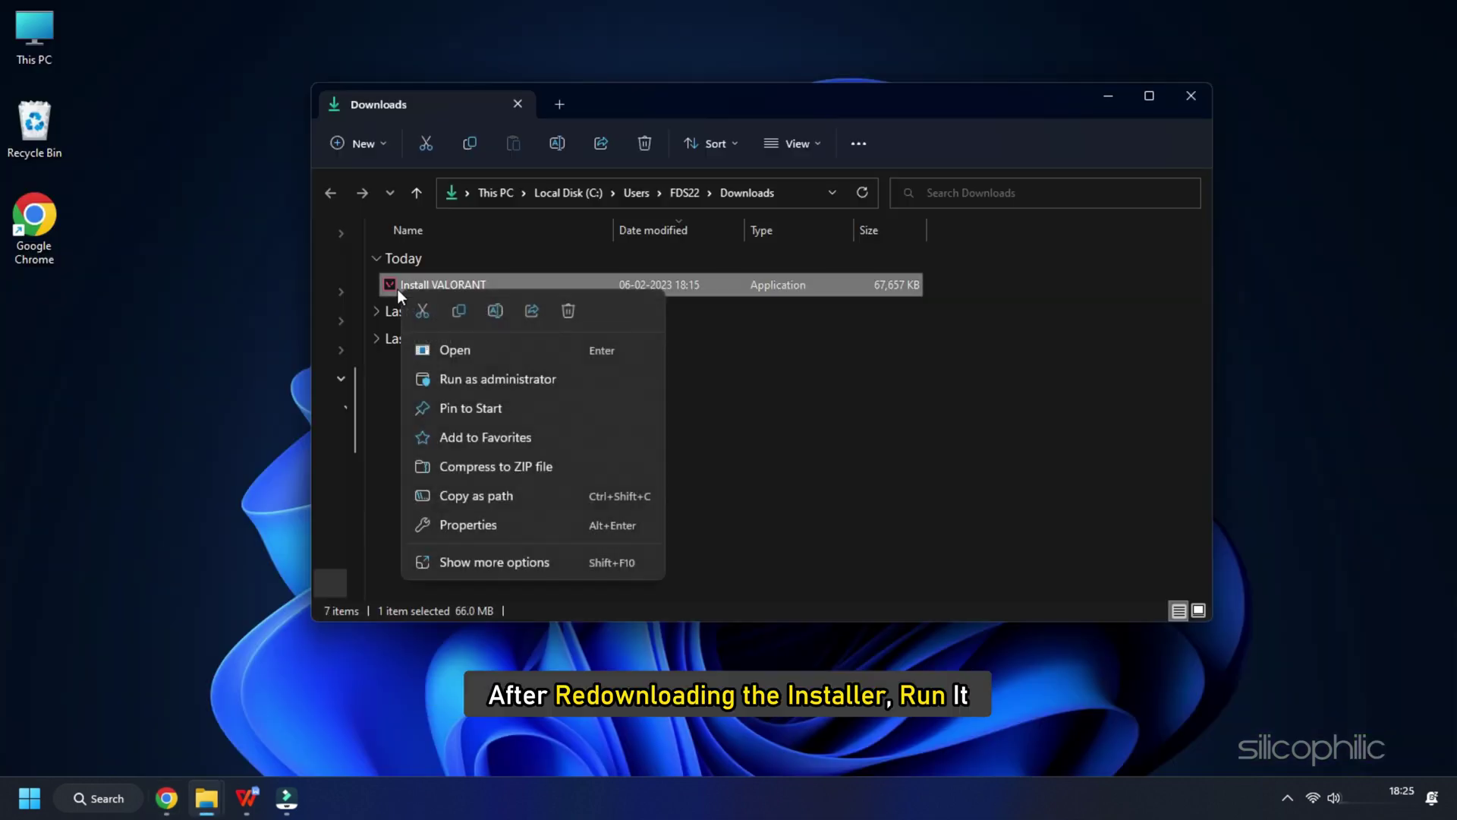
left_click(459, 379)
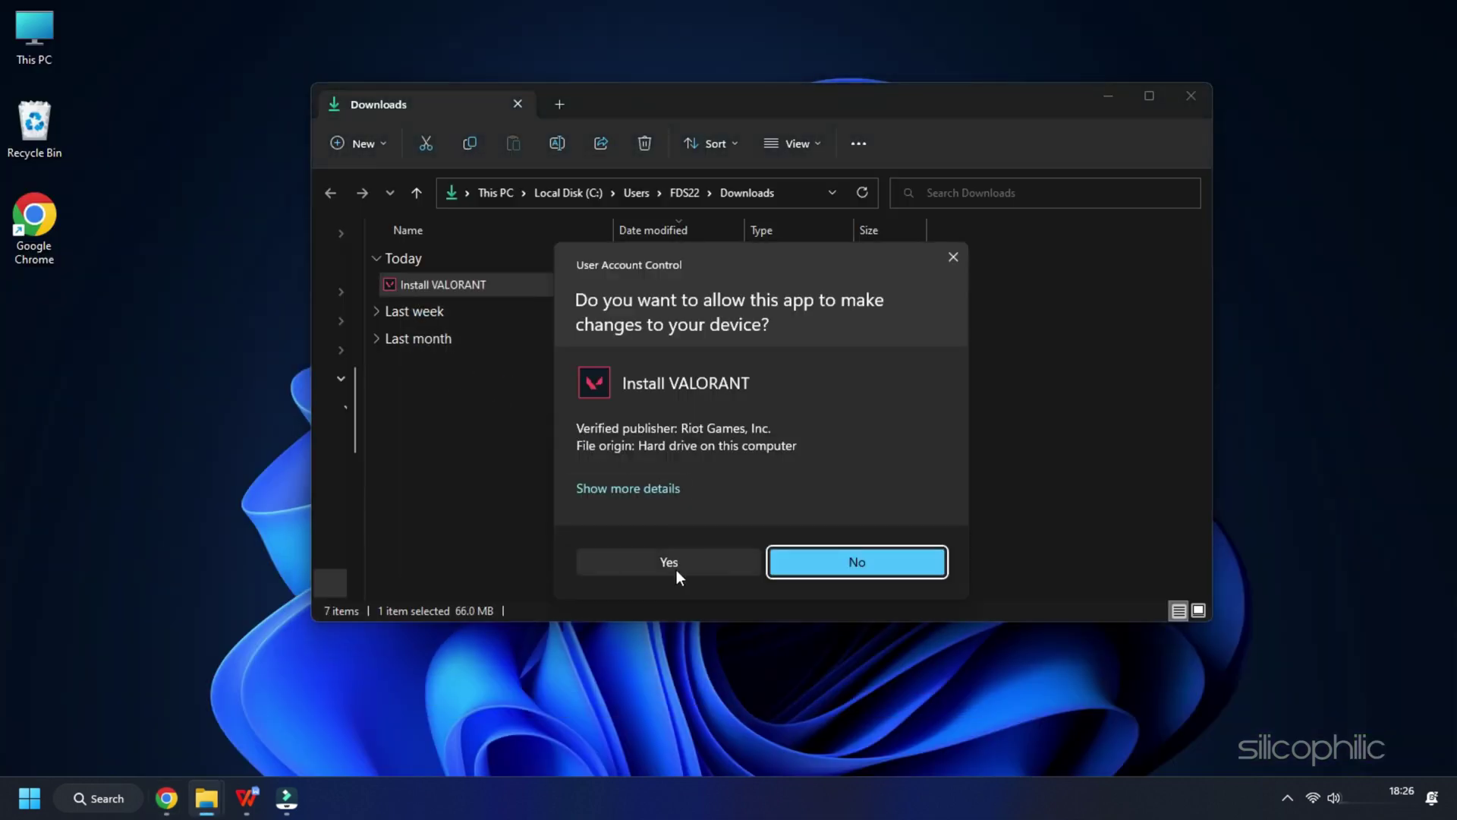
left_click(676, 566)
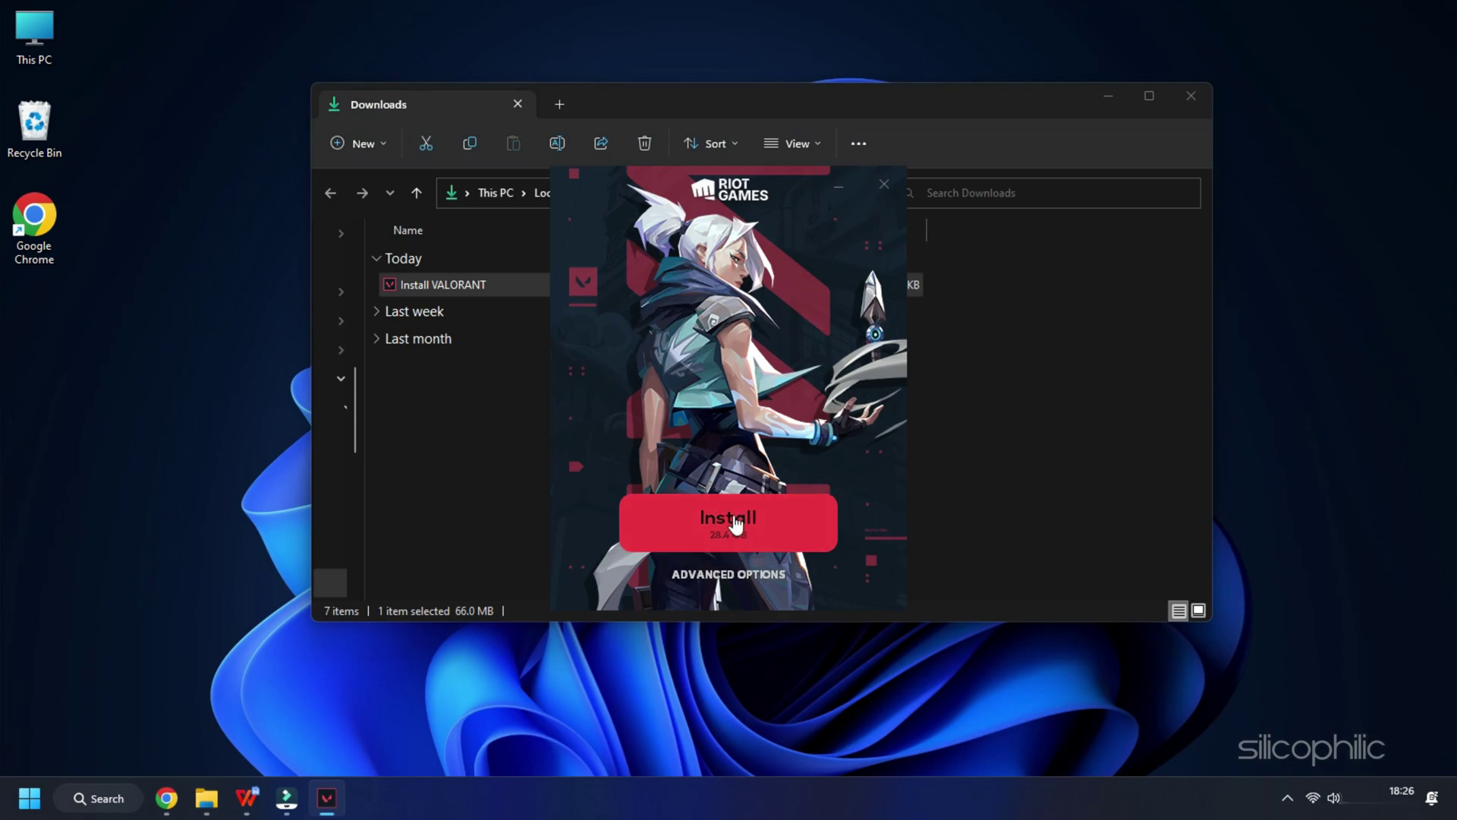